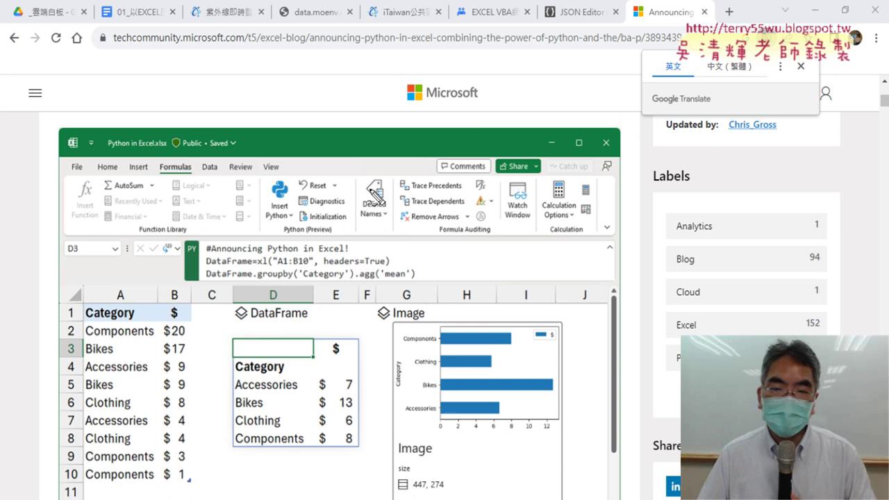
- Circle Formulas and Insert Python in the blog's spreadsheet screenshot, then clear the red annotations
{"action": "mouse_move", "coordinate": [188, 179]}
{"action": "left_mouse_down"}
{"action": "mouse_move", "coordinate": [189, 158]}
{"action": "mouse_move", "coordinate": [178, 186]}
{"action": "left_mouse_up"}
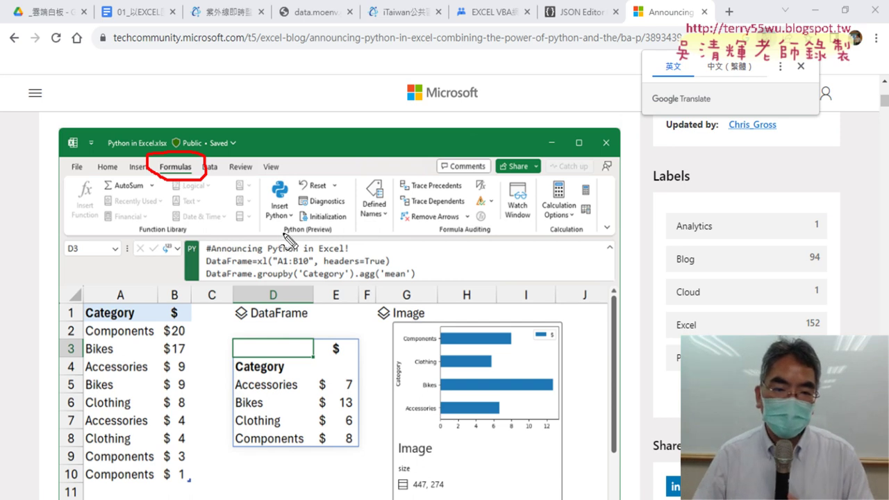
{"action": "left_click_drag", "start_coordinate": [285, 235], "coordinate": [286, 232]}
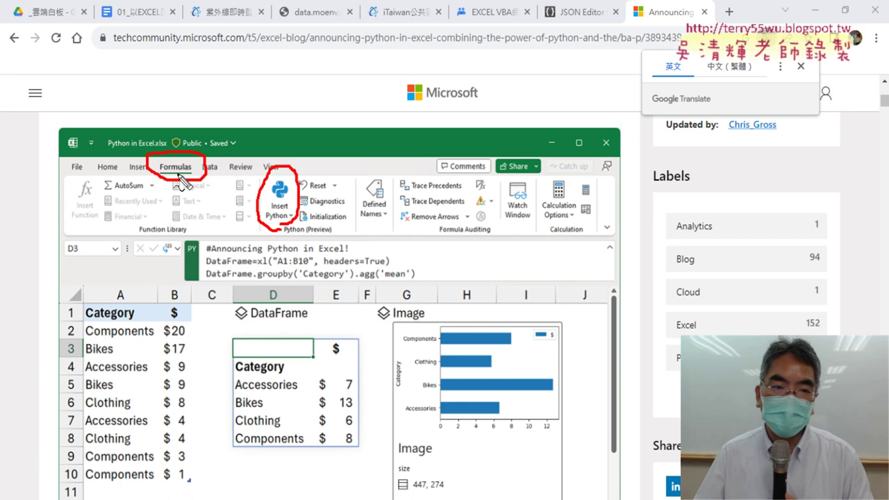
{"action": "mouse_move", "coordinate": [188, 149]}
{"action": "left_mouse_down"}
{"action": "mouse_move", "coordinate": [224, 132]}
{"action": "mouse_move", "coordinate": [304, 143]}
{"action": "left_mouse_up"}
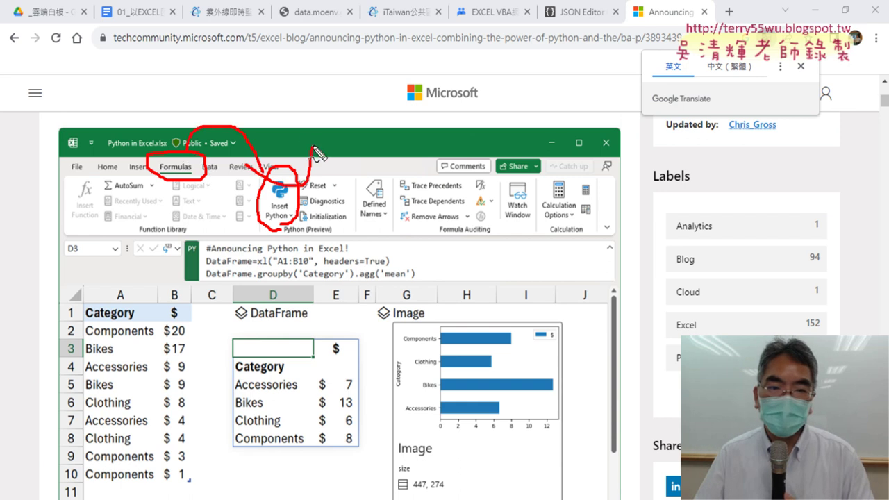
{"action": "key", "text": "Escape"}
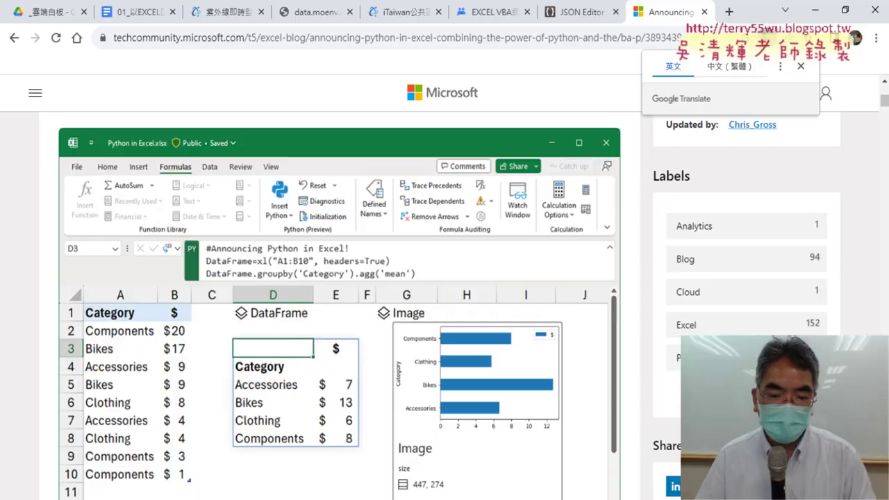
- Show the VBA2JSON workbook's formula commands in Excel, then return to the Python in Excel blog
{"action": "key", "text": "alt+Tab"}
{"action": "left_click", "coordinate": [183, 35]}
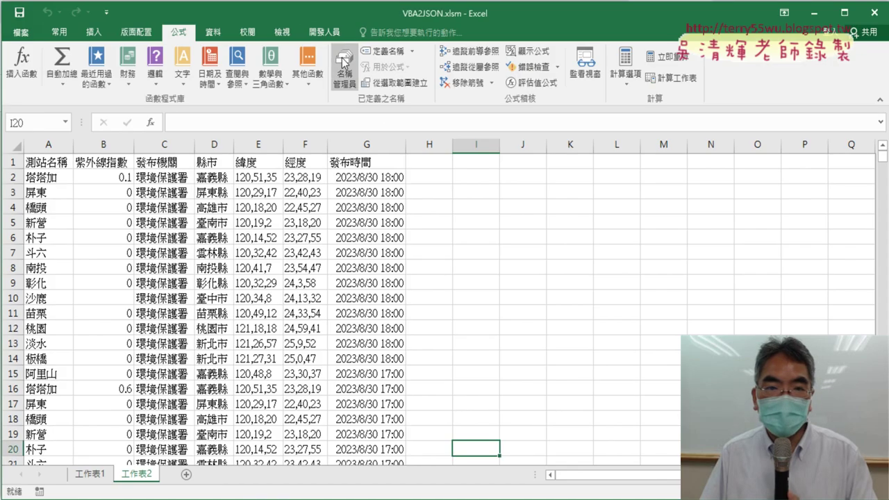
{"action": "left_click", "coordinate": [324, 32]}
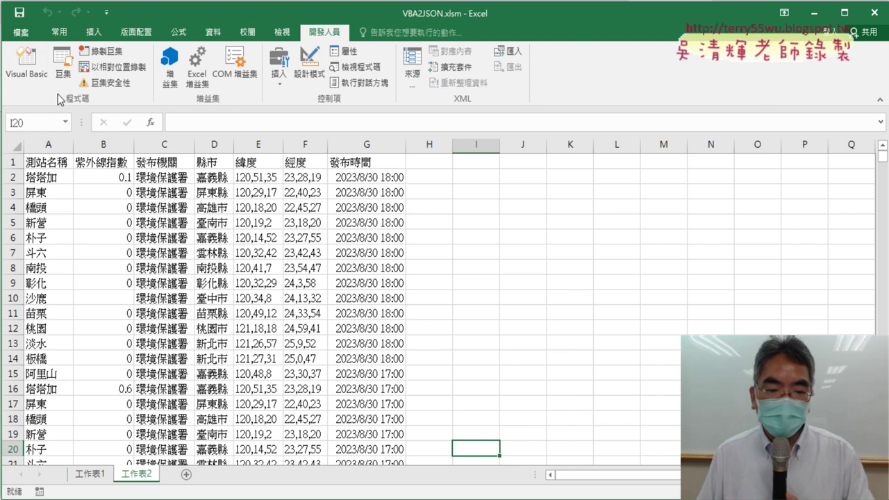
{"action": "key", "text": "alt+Tab"}
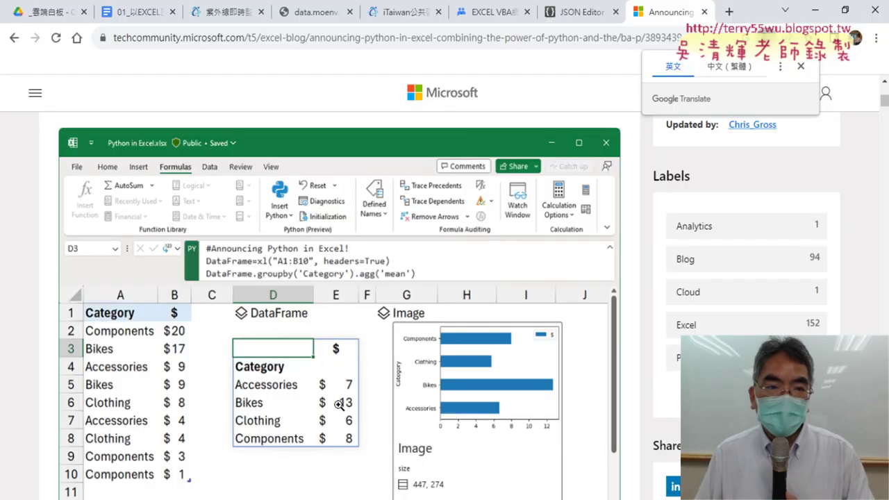
- Close the data.gov.tw dataset details dialog and view the raw UV JSON tab
{"action": "left_click", "coordinate": [215, 21]}
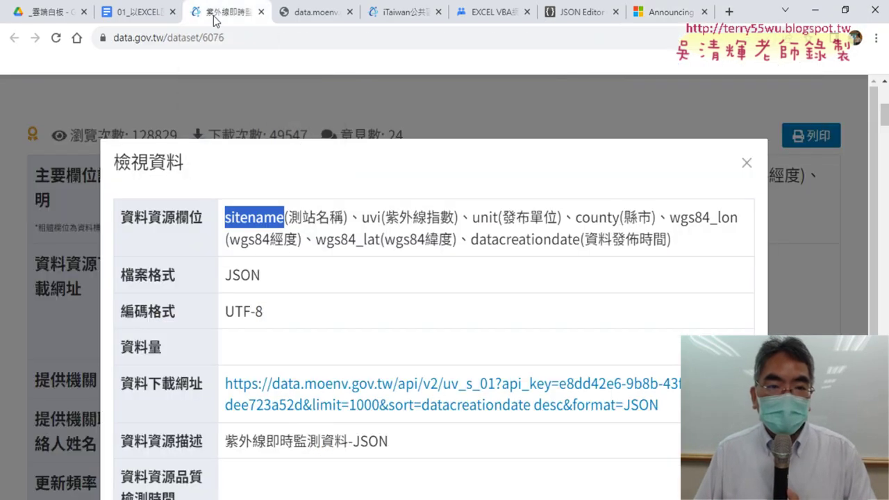
{"action": "left_click", "coordinate": [747, 164]}
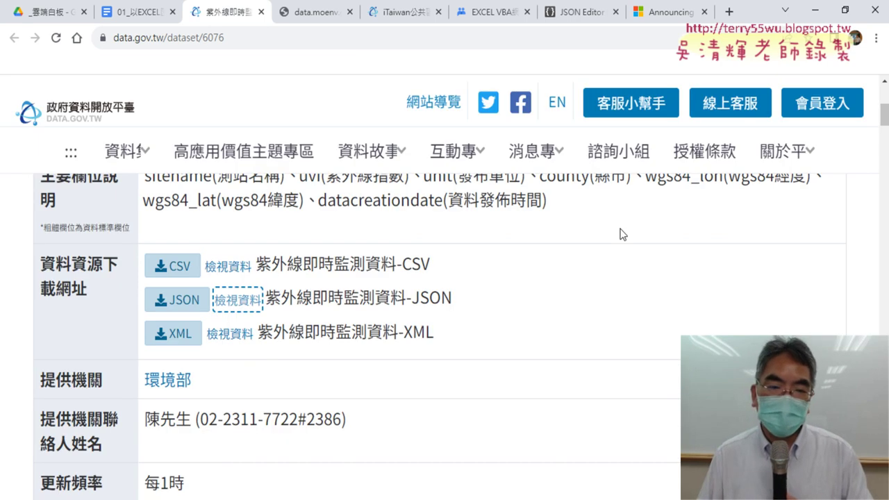
{"action": "left_click", "coordinate": [319, 9]}
{"action": "left_click", "coordinate": [351, 231]}
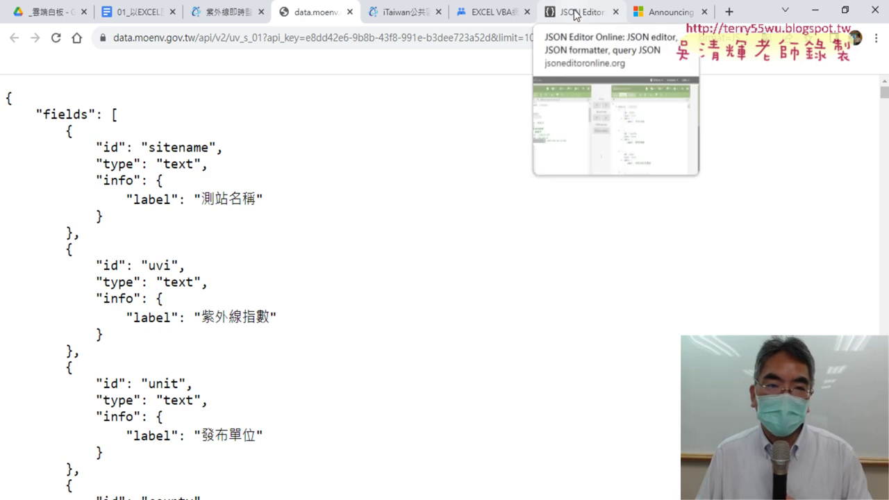
- Go back to the data.gov.tw dataset page, then move to the JSON Editor Online tab
{"action": "left_click", "coordinate": [223, 12]}
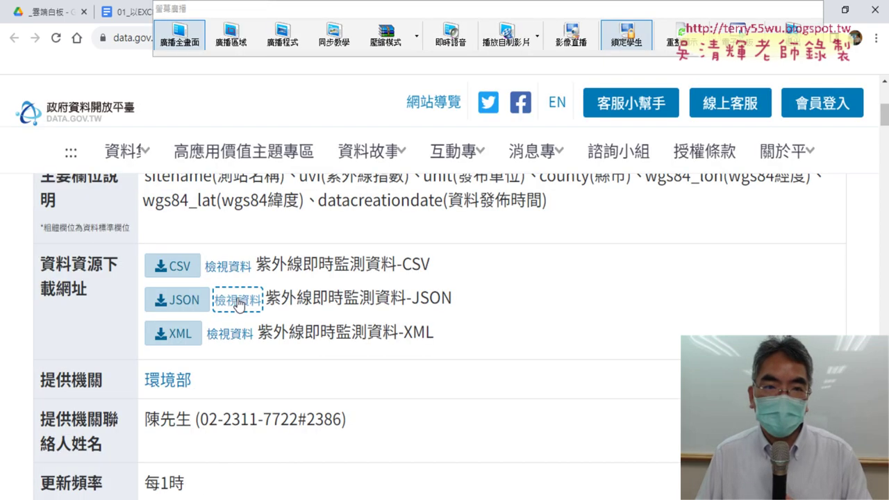
{"action": "left_click", "coordinate": [589, 307]}
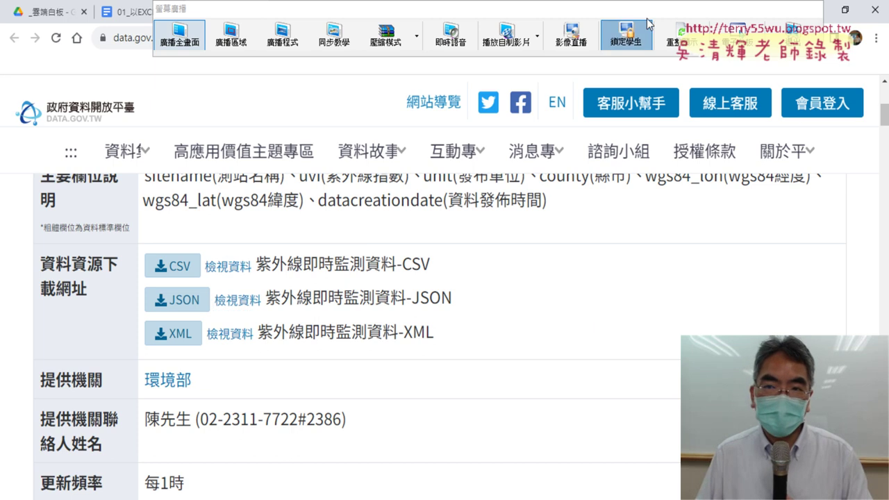
{"action": "left_click_drag", "start_coordinate": [522, 8], "coordinate": [655, 75]}
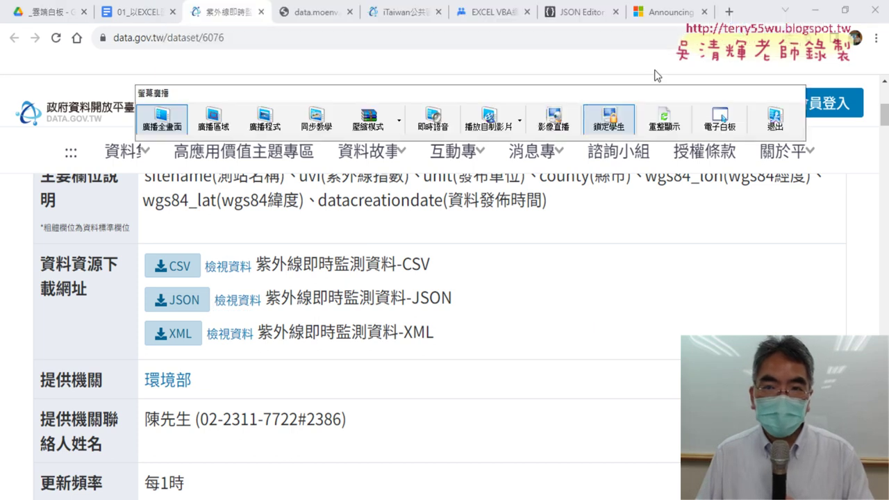
{"action": "left_click", "coordinate": [583, 12]}
{"action": "left_click_drag", "start_coordinate": [584, 12], "coordinate": [320, 12]}
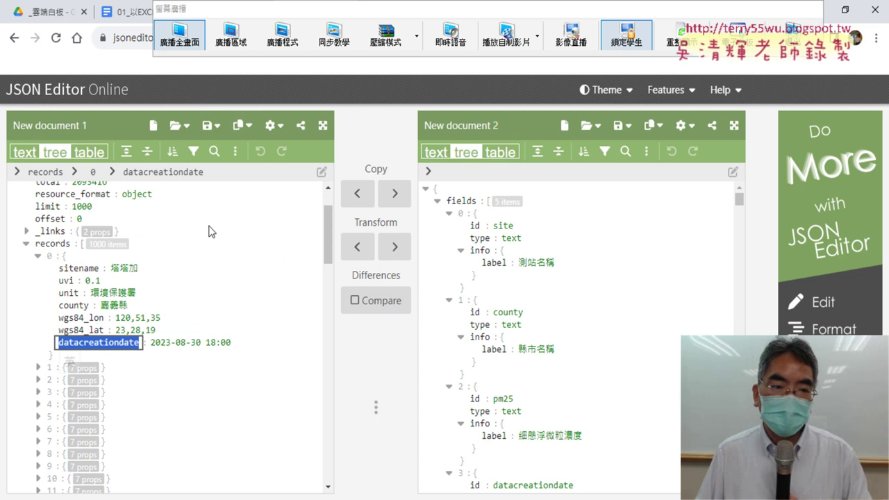
- Show the left JSON Editor Online document as plain text, then return to the data.gov.tw dataset page
{"action": "left_click", "coordinate": [25, 153]}
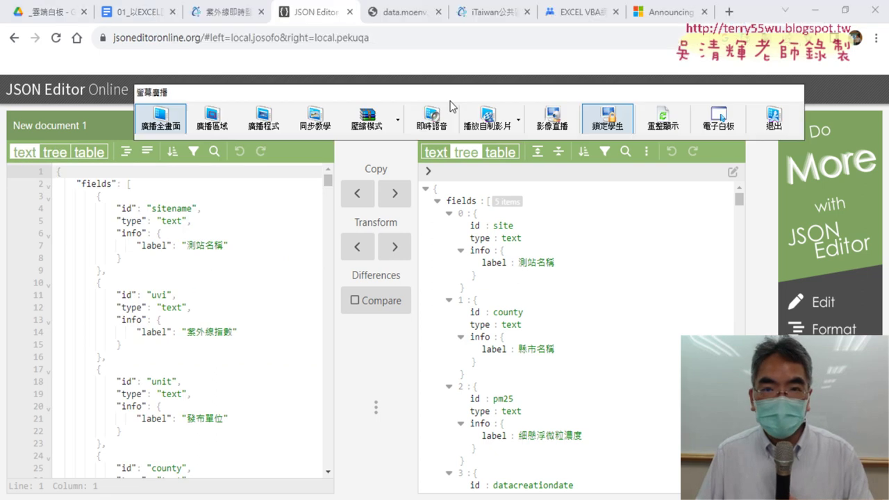
{"action": "left_click", "coordinate": [228, 12]}
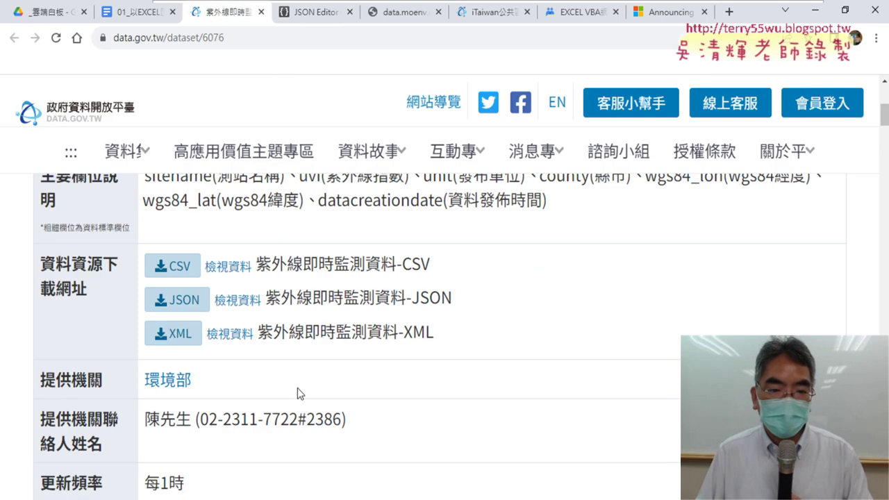
- Open the JSON resource's raw UV data in a new tab and select all its text
{"action": "left_click", "coordinate": [237, 299]}
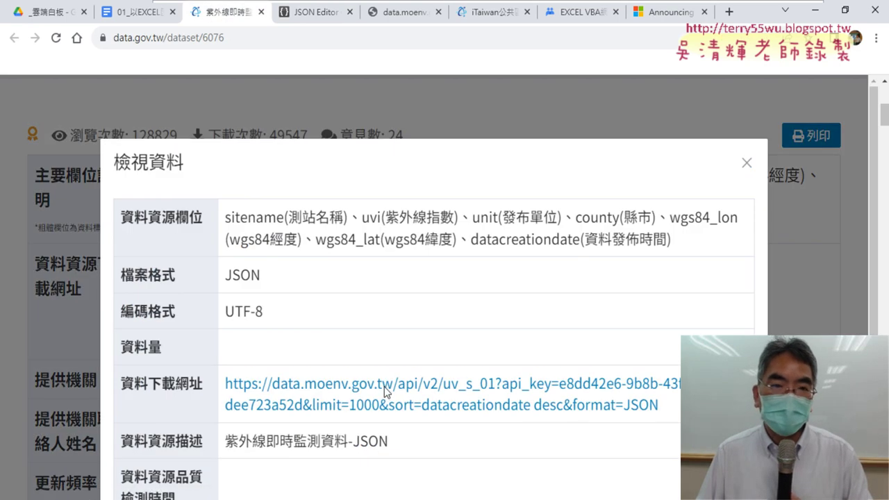
{"action": "left_click", "coordinate": [379, 394]}
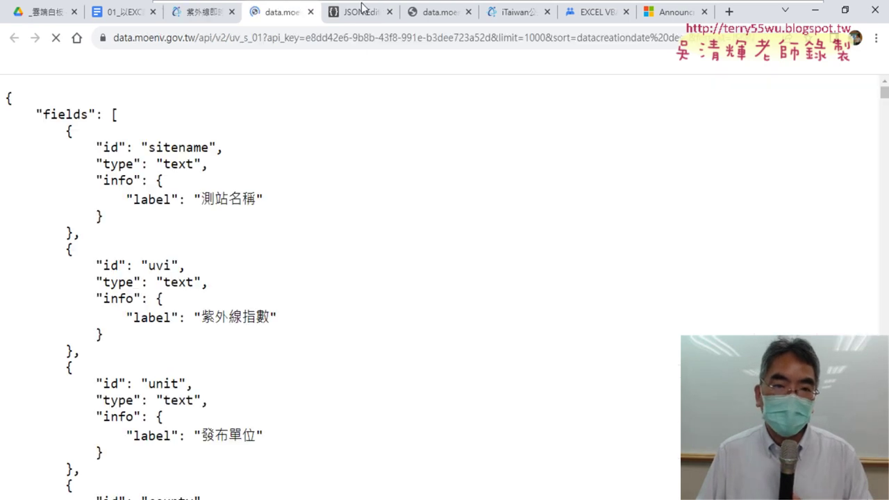
{"action": "mouse_move", "coordinate": [362, 7]}
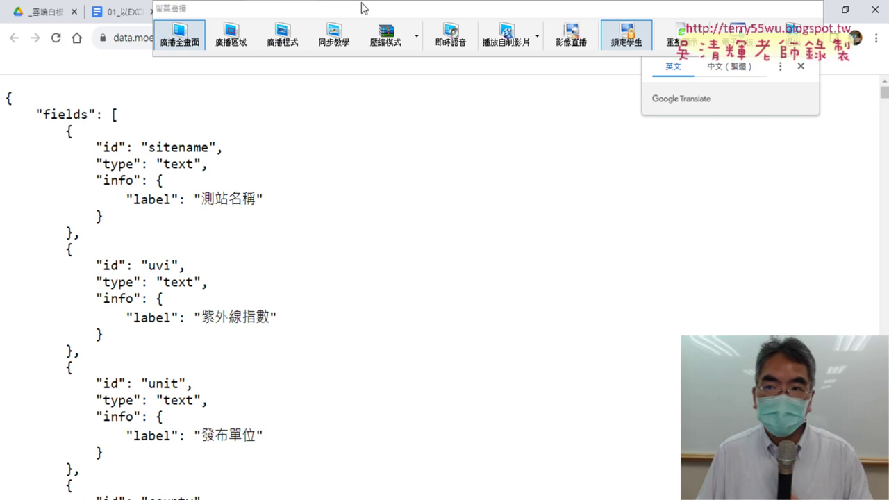
{"action": "left_click", "coordinate": [628, 35]}
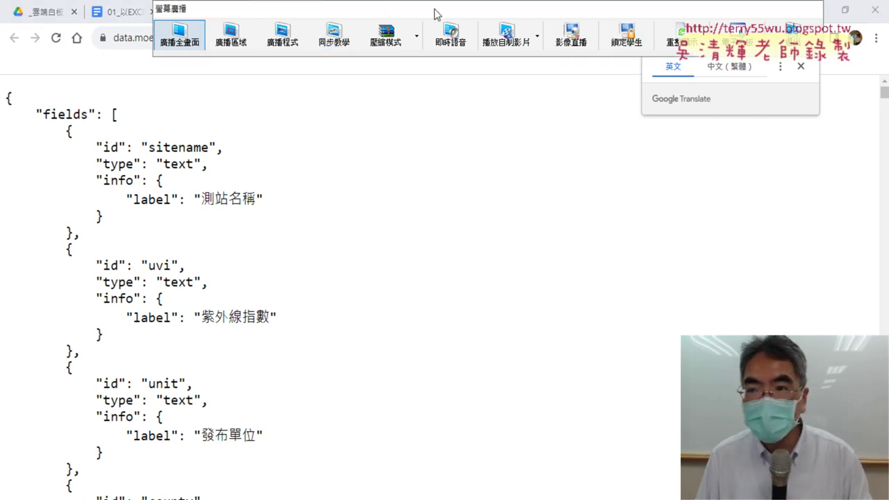
{"action": "mouse_move", "coordinate": [438, 8]}
{"action": "left_mouse_down"}
{"action": "mouse_move", "coordinate": [414, 90]}
{"action": "mouse_move", "coordinate": [391, 462]}
{"action": "left_mouse_up"}
{"action": "left_click", "coordinate": [442, 146]}
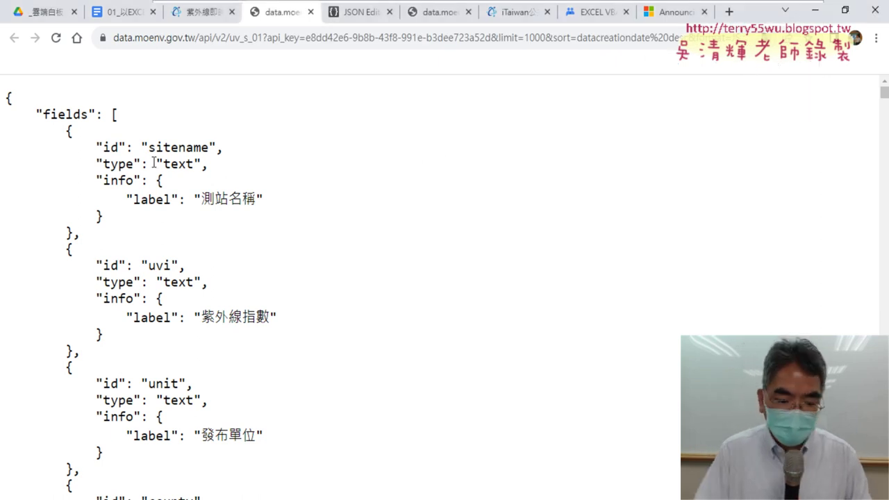
{"action": "key", "text": "ctrl+a"}
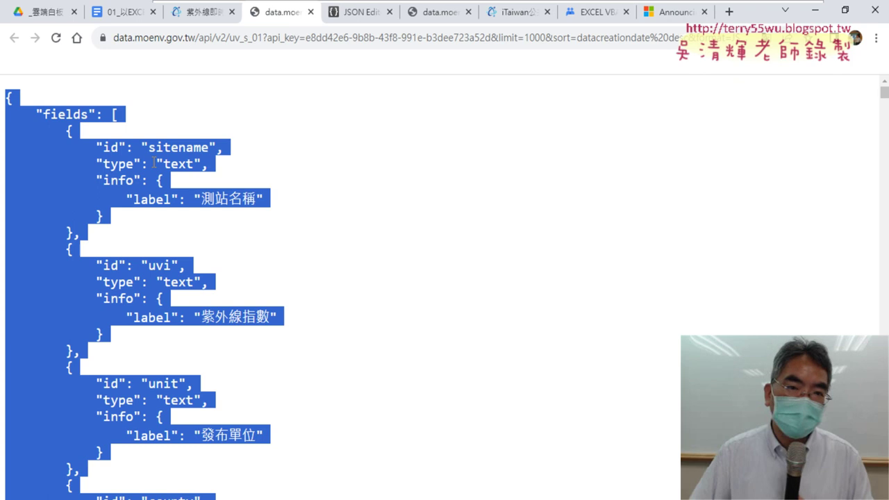
- Show the UV JSON as a tree in JSON Editor Online, expanding its 1000 records and record 0
{"action": "left_click", "coordinate": [358, 12]}
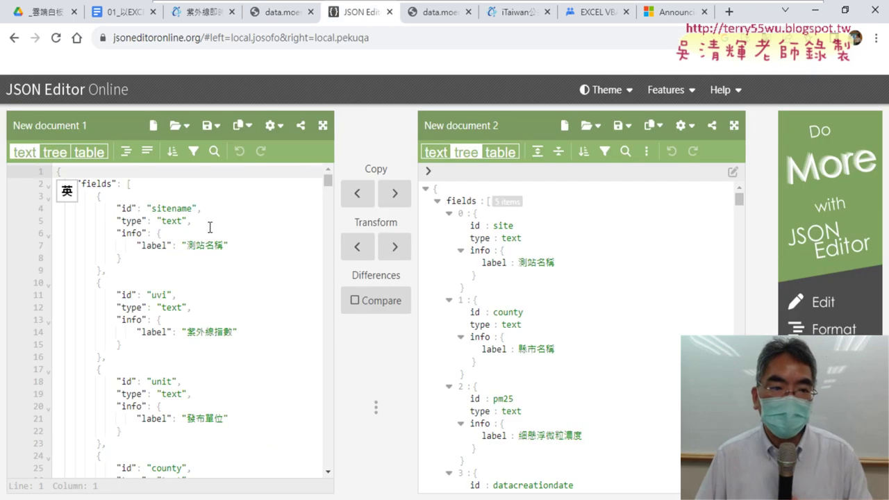
{"action": "left_click", "coordinate": [56, 154]}
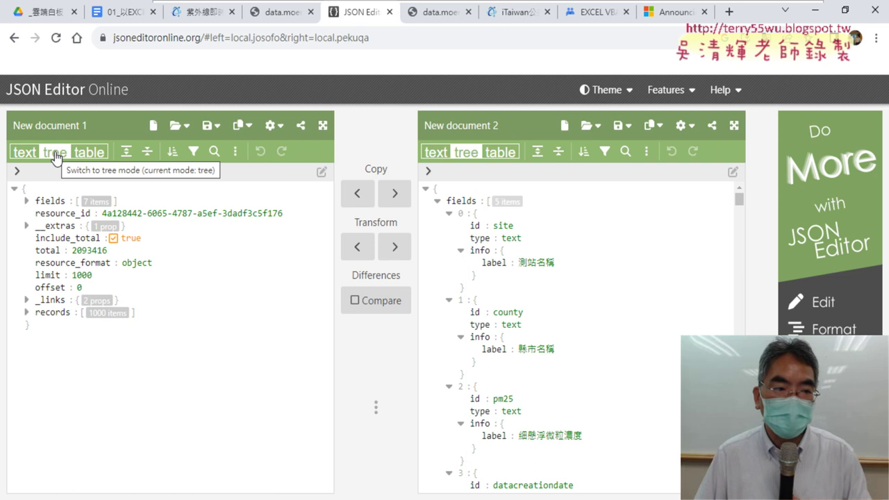
{"action": "left_click", "coordinate": [12, 189]}
{"action": "left_click", "coordinate": [12, 190]}
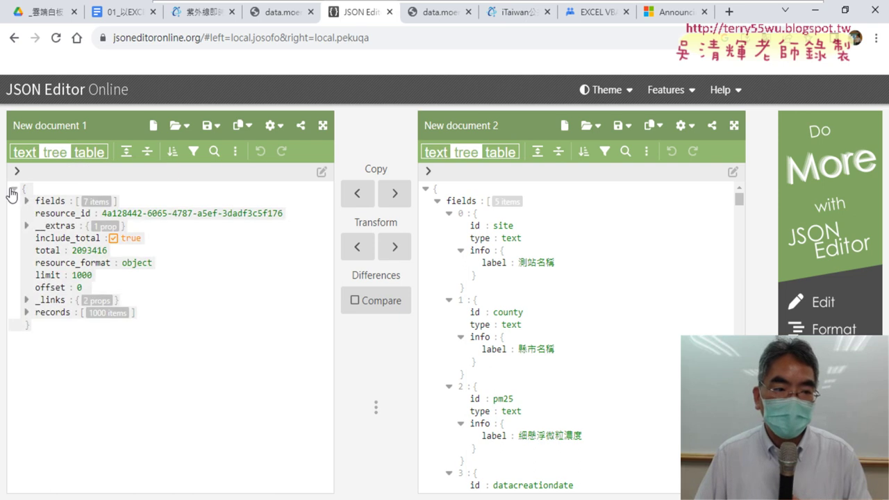
{"action": "left_click", "coordinate": [28, 313]}
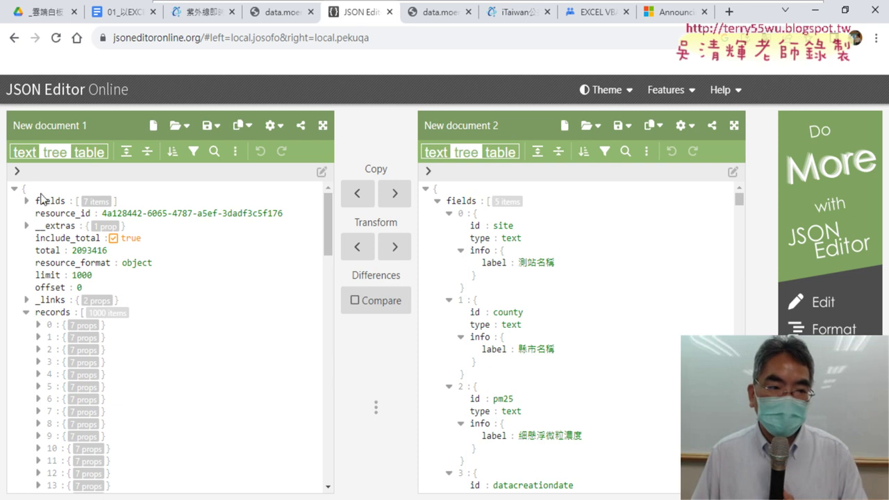
{"action": "left_click", "coordinate": [39, 325]}
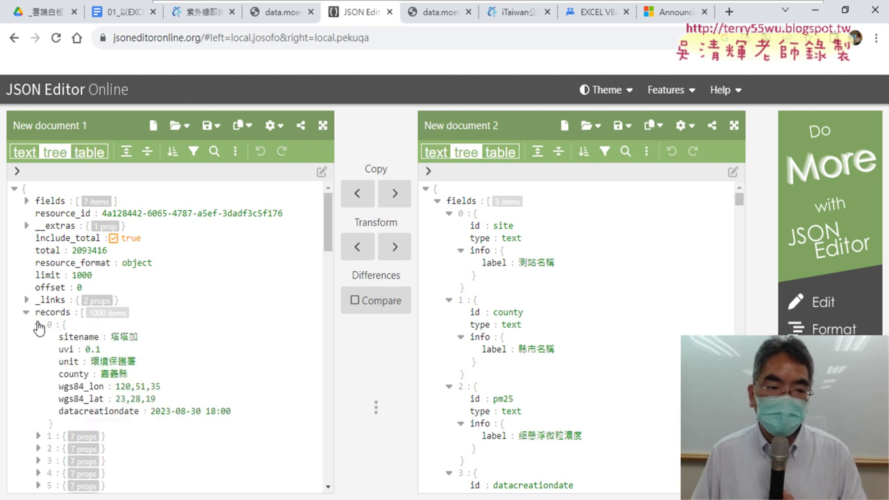